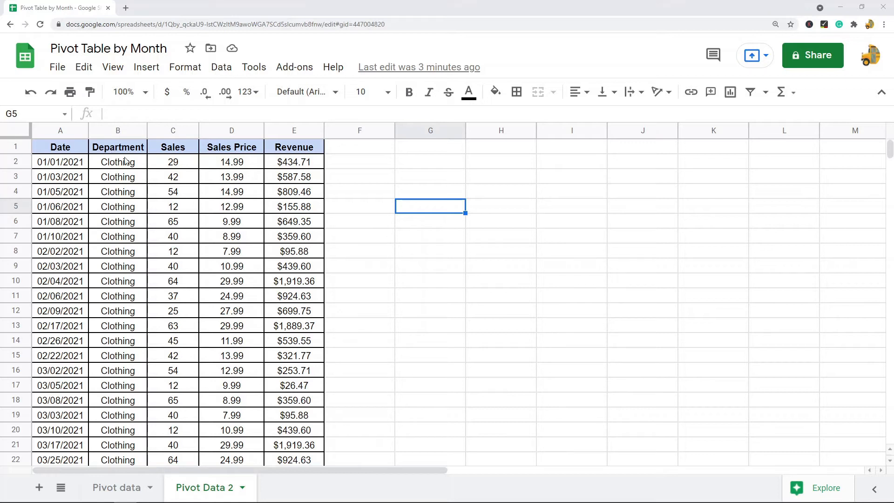
Step: Examine the Date, Department and Revenue columns of the source data on the Pivot Data 2 sheet
drag(121, 150, 116, 235)
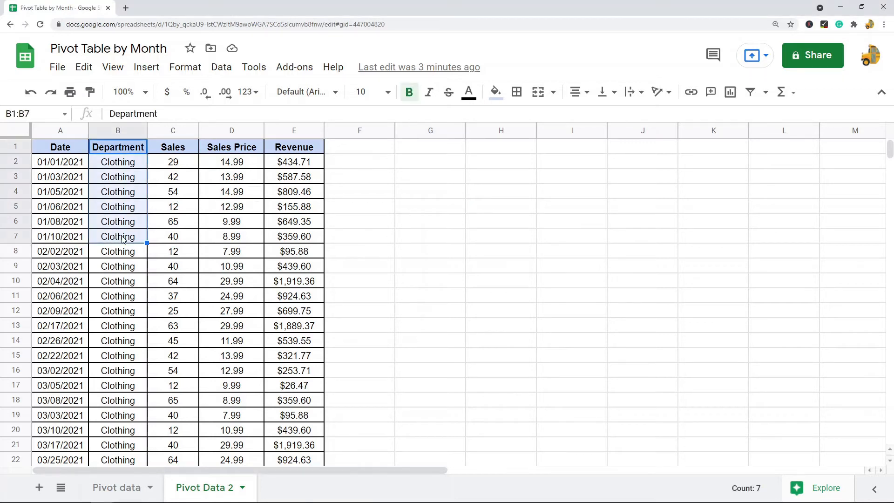
drag(298, 146, 300, 207)
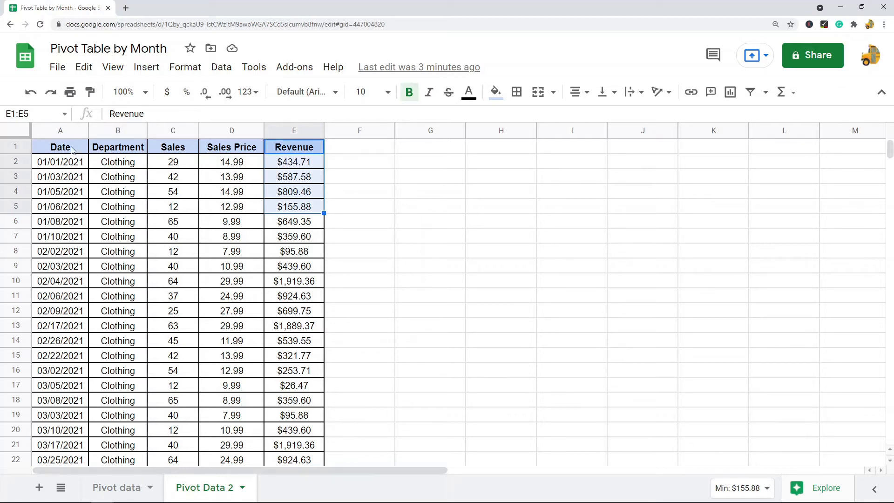
drag(73, 149, 73, 258)
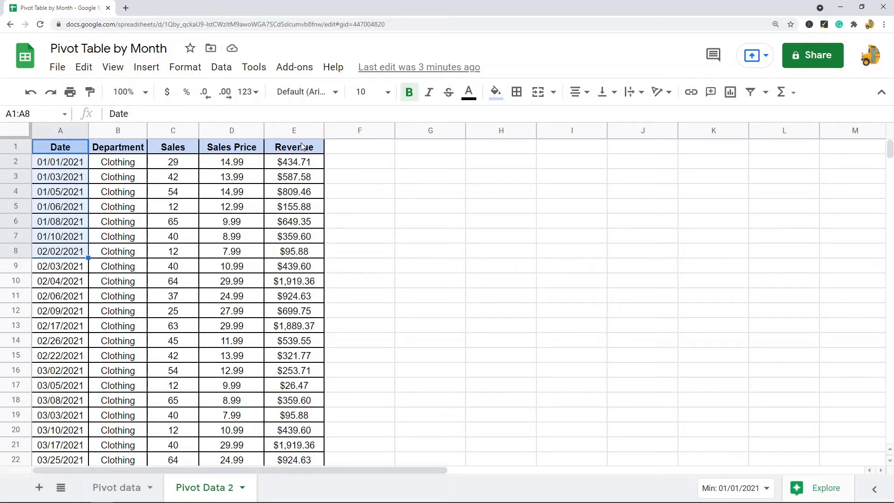
drag(302, 147, 301, 182)
drag(127, 150, 117, 223)
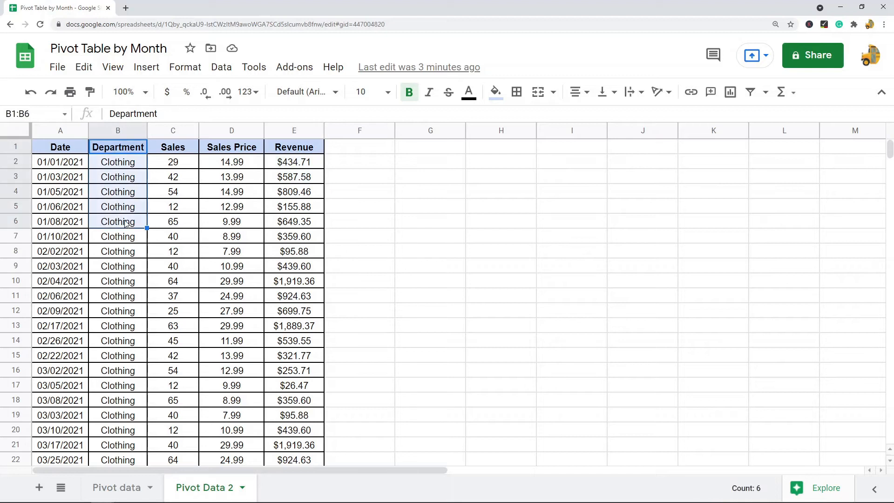
drag(63, 149, 59, 222)
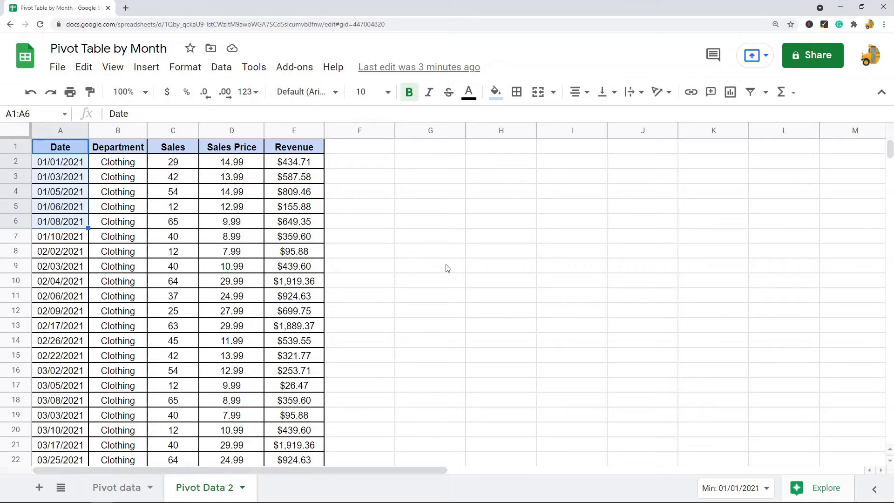
drag(73, 163, 67, 445)
scroll(405, 291, up, 3)
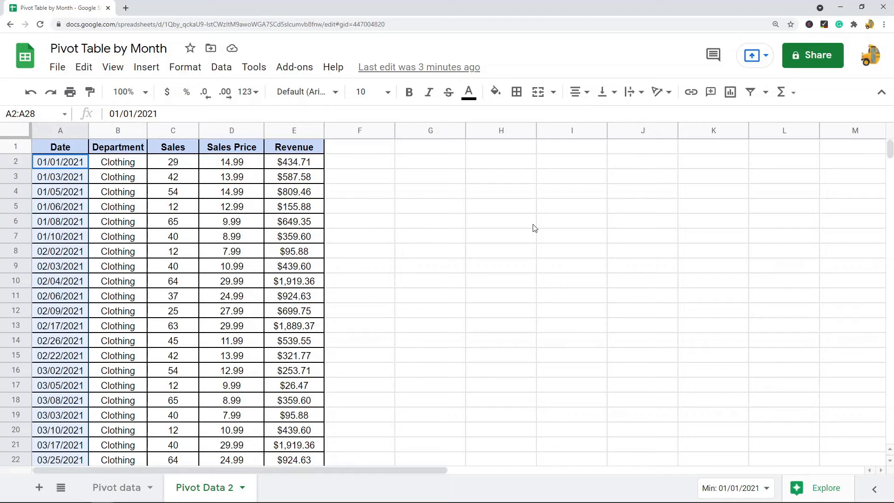
click(59, 131)
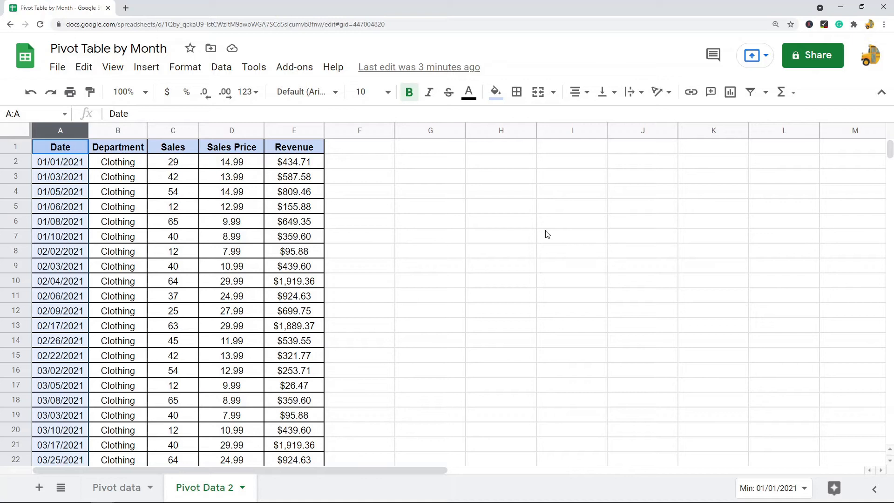
click(491, 251)
Step: Create a pivot table on a new sheet from the data range A1:E28 of Pivot Data 2
drag(66, 150, 298, 311)
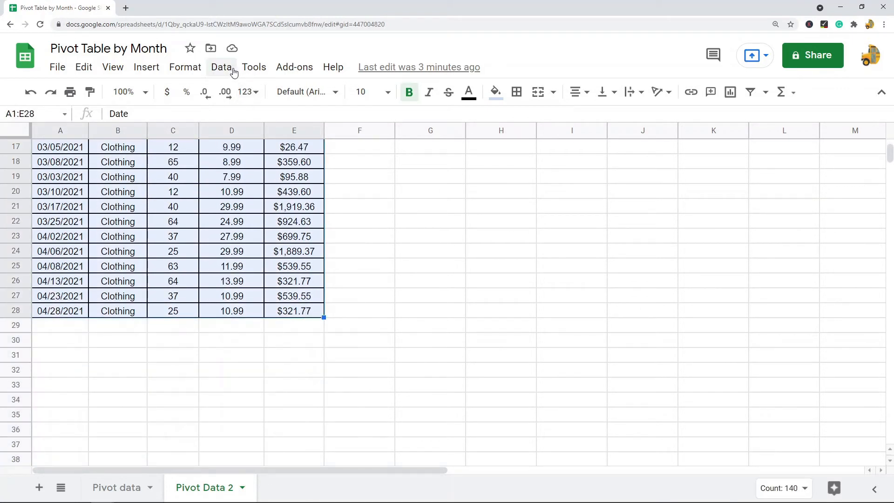
click(234, 73)
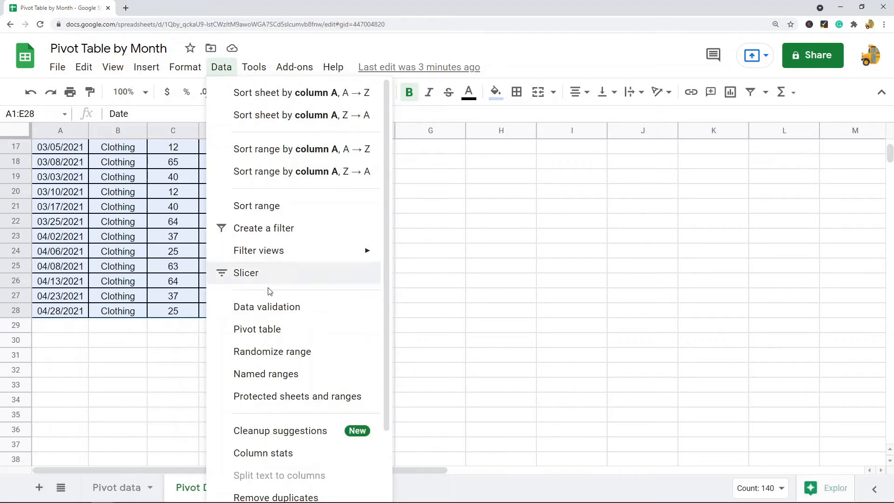
click(260, 329)
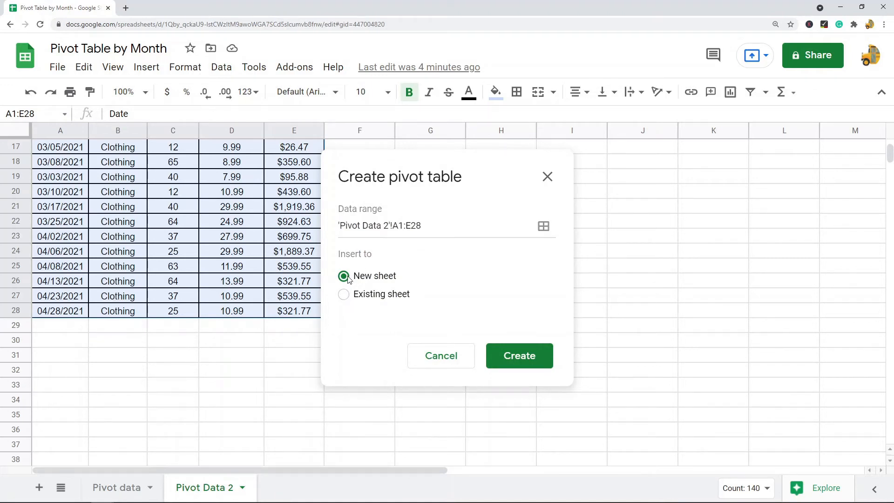
click(518, 360)
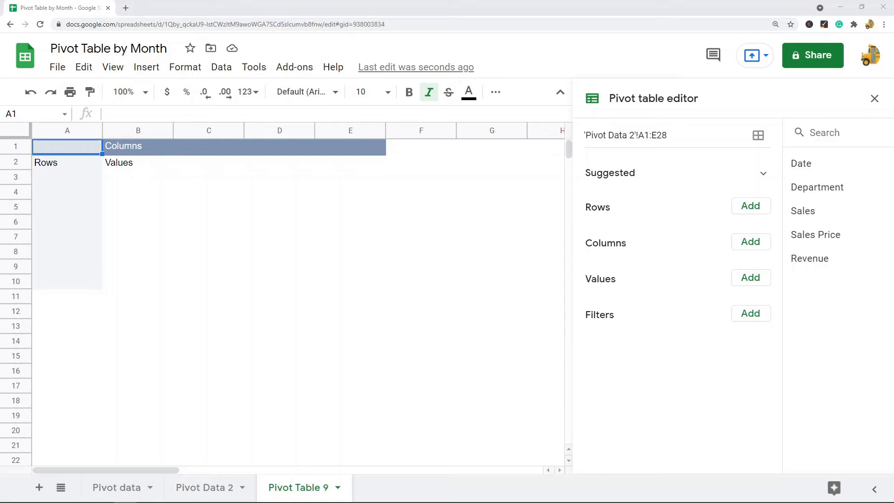
Step: Add Department as the pivot table's row field and Revenue as its value field
click(744, 209)
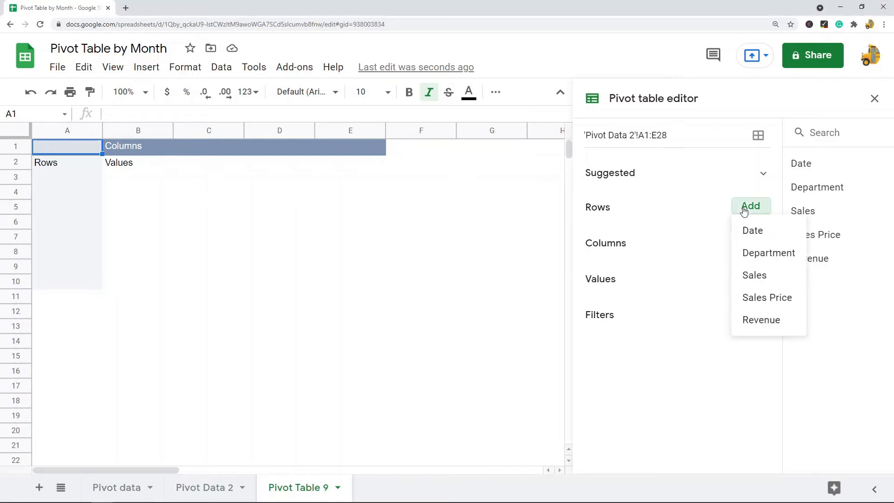
click(755, 254)
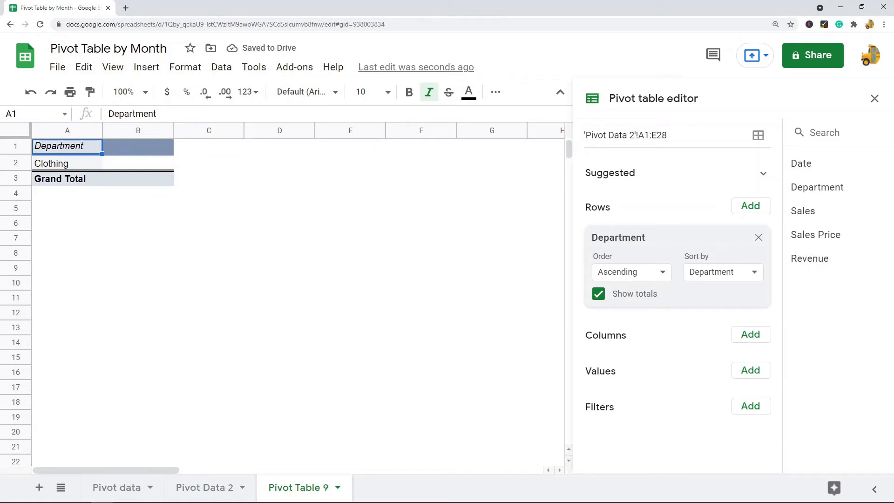
click(745, 375)
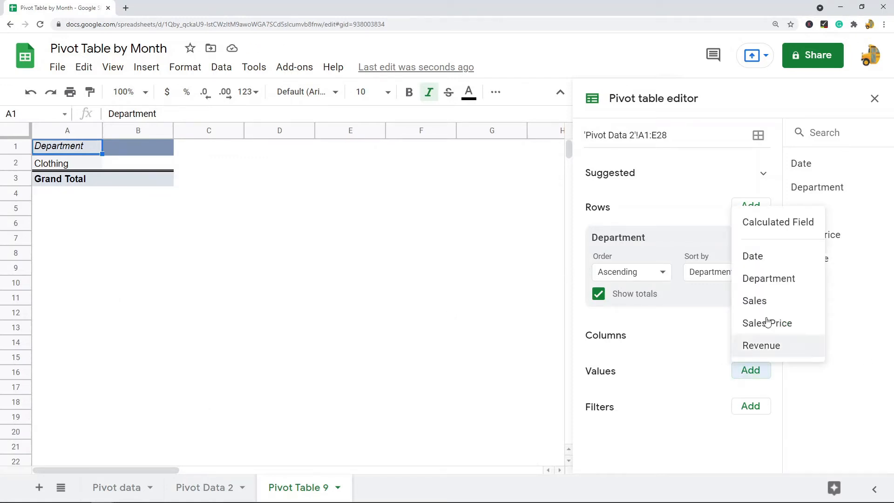
click(761, 345)
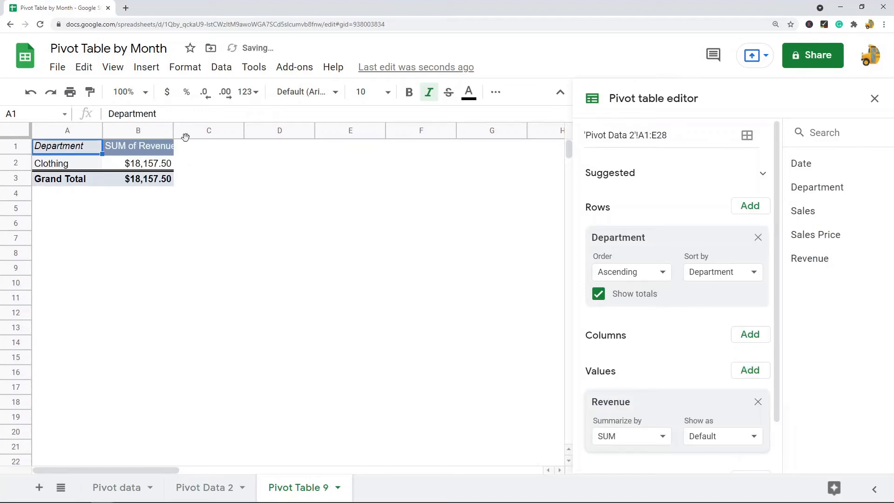
Step: Widen column B slightly so the SUM of Revenue header fits
right_click(170, 129)
drag(172, 129, 188, 131)
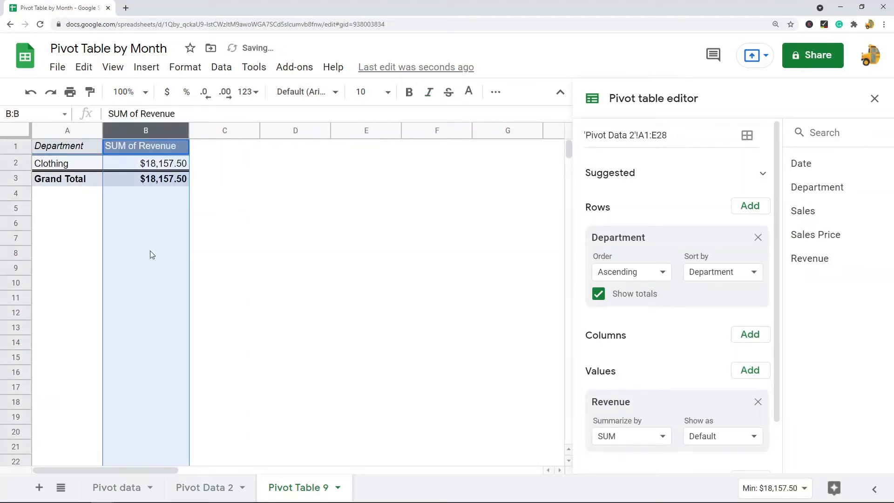
click(137, 241)
click(59, 165)
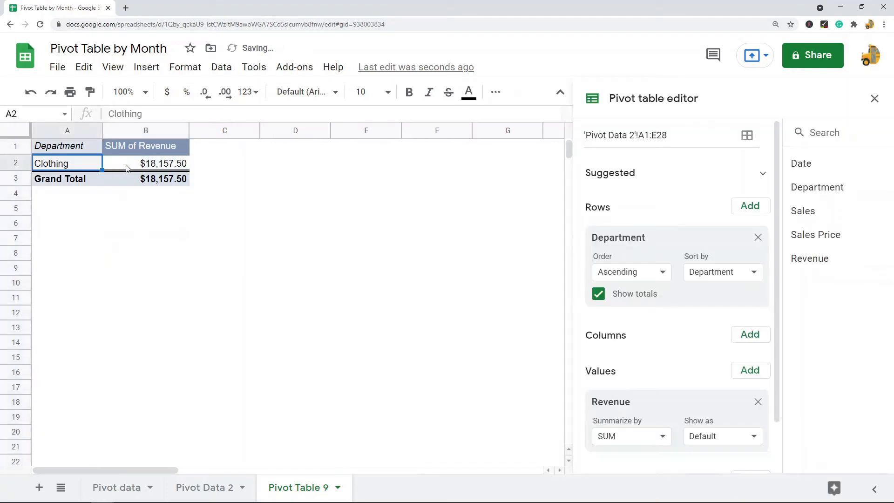
drag(141, 147, 459, 148)
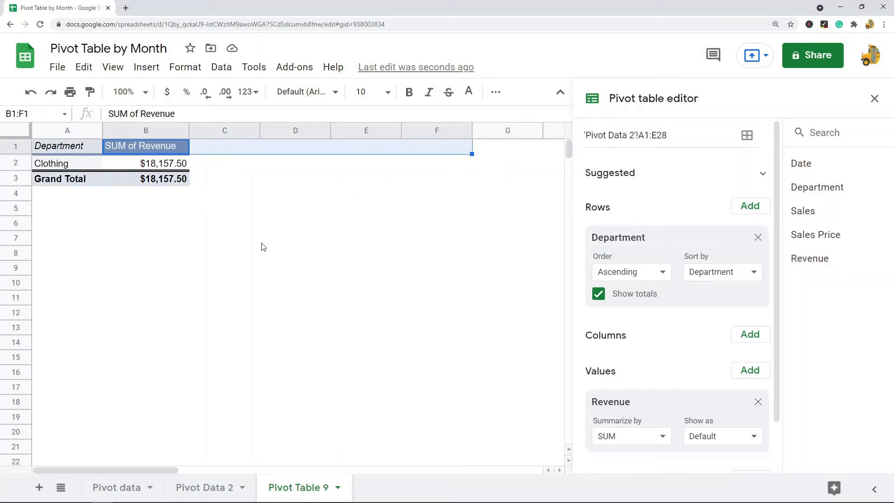
click(230, 242)
Step: Add Date as the pivot table's column field
click(163, 160)
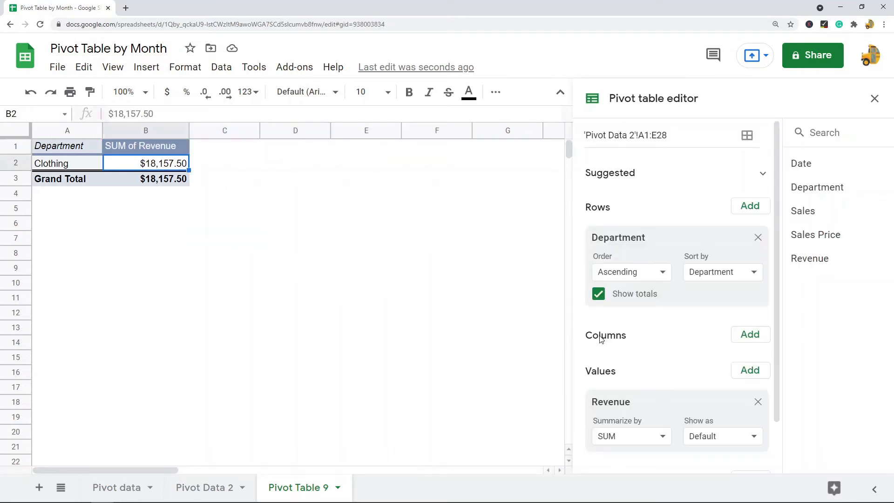
click(751, 334)
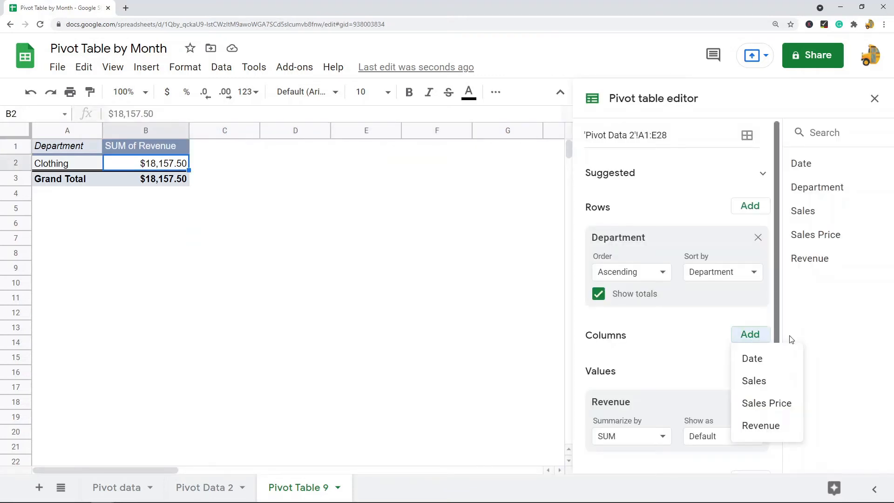
click(761, 359)
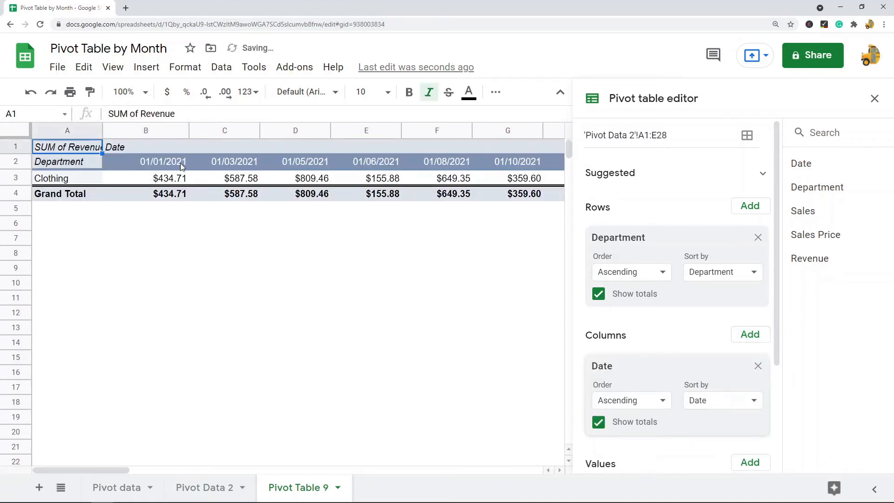
drag(149, 161, 536, 161)
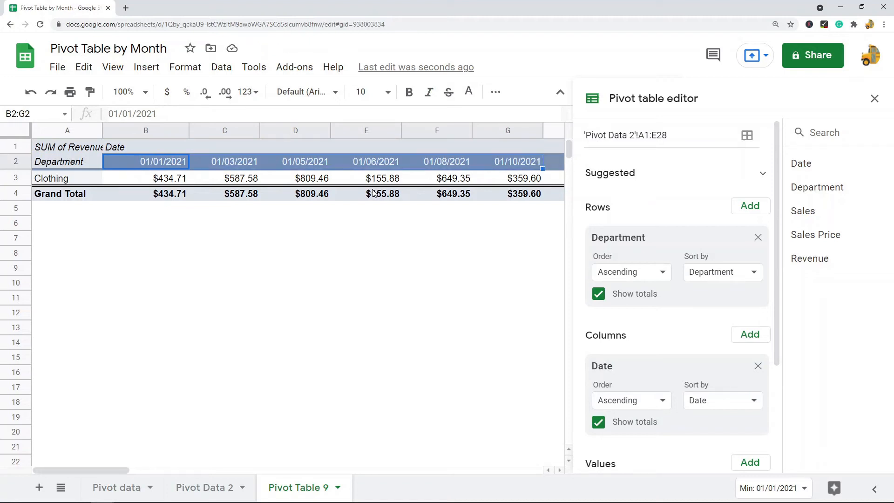
click(158, 227)
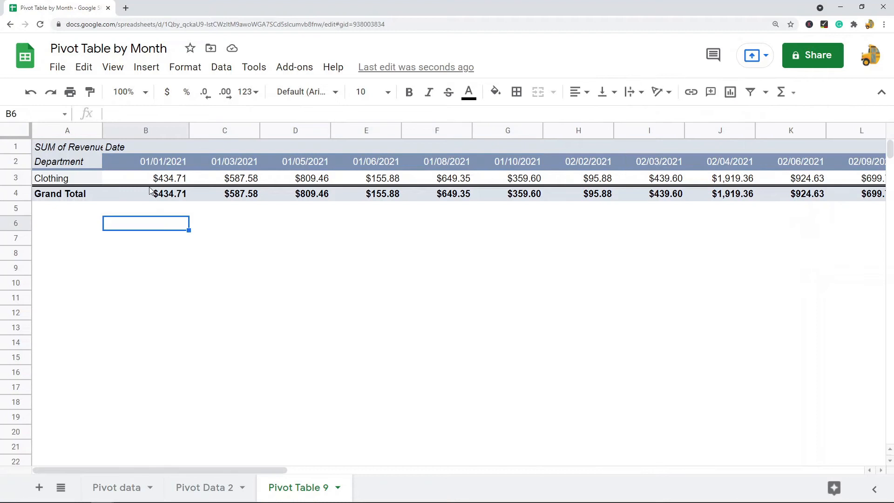
Step: Group the pivot table's date column headers by Month with a pivot date group
click(179, 182)
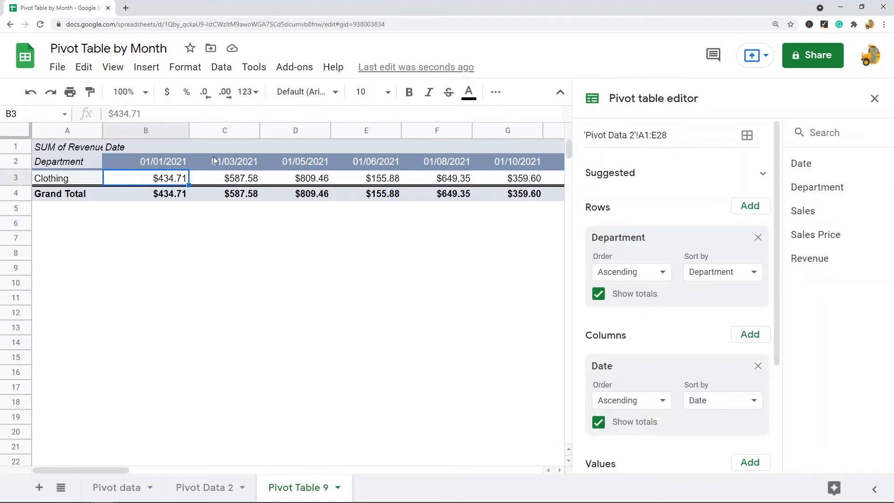
right_click(158, 164)
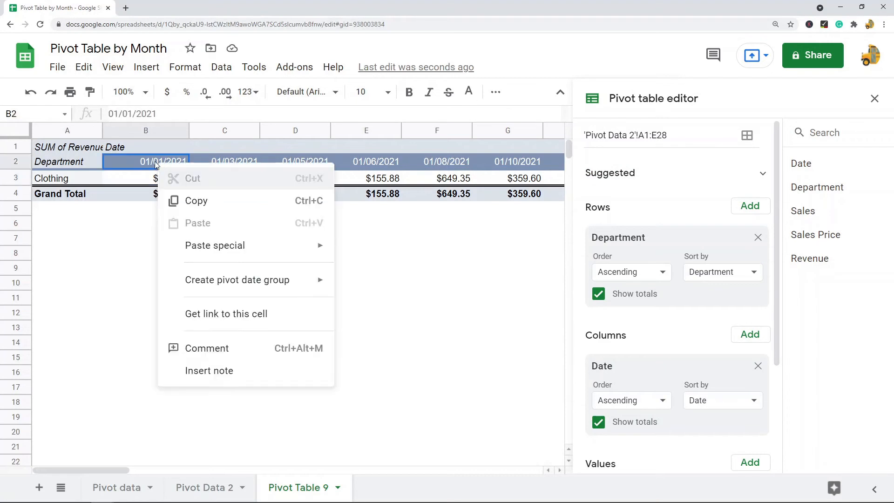
mouse_move(246, 288)
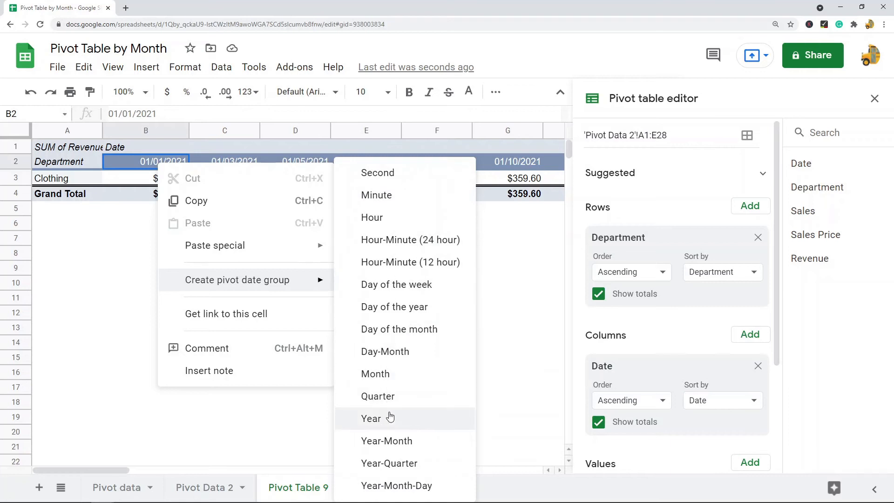
click(384, 379)
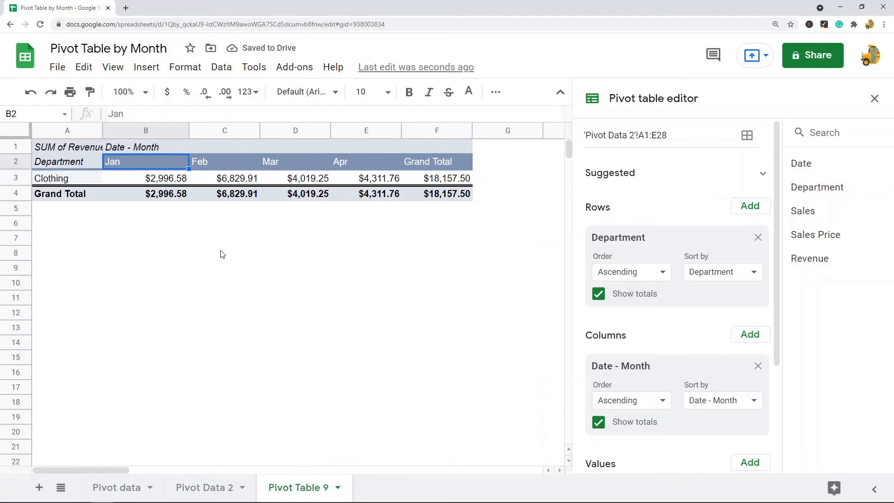
drag(143, 163, 384, 185)
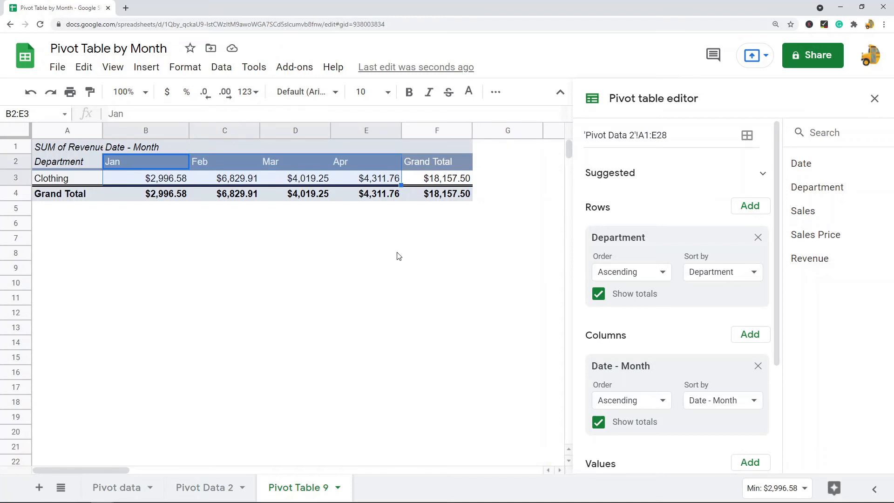
click(151, 180)
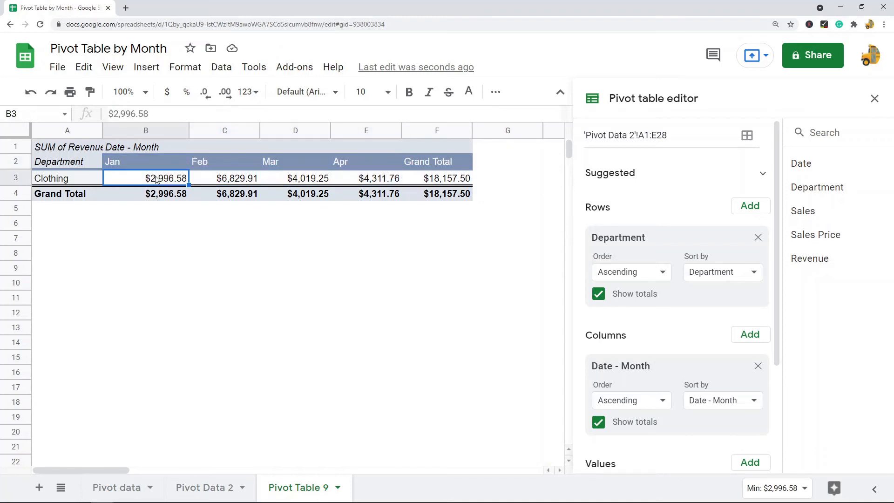
click(226, 182)
click(313, 184)
click(389, 183)
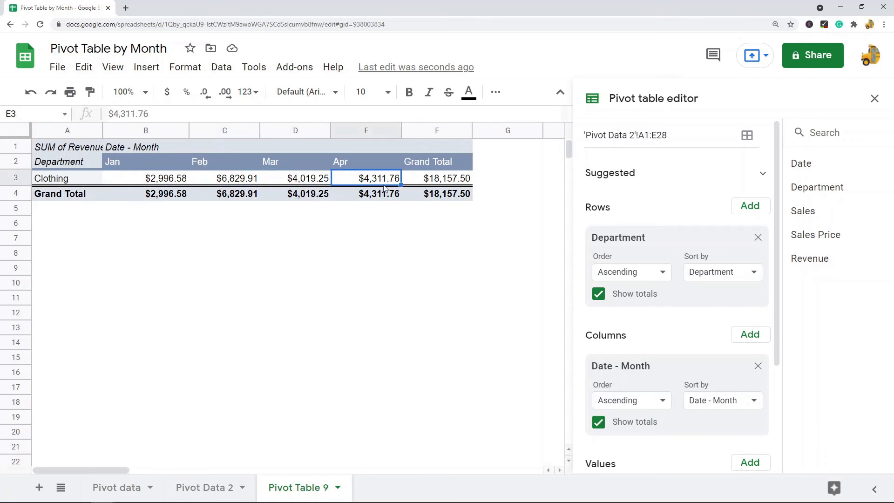
Step: Open the pivot date group options for the Jan column header
click(128, 161)
right_click(128, 161)
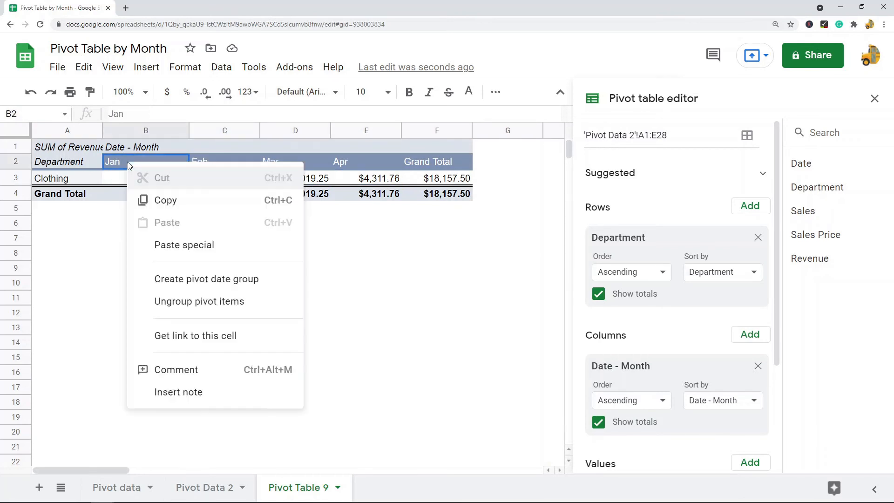
mouse_move(213, 280)
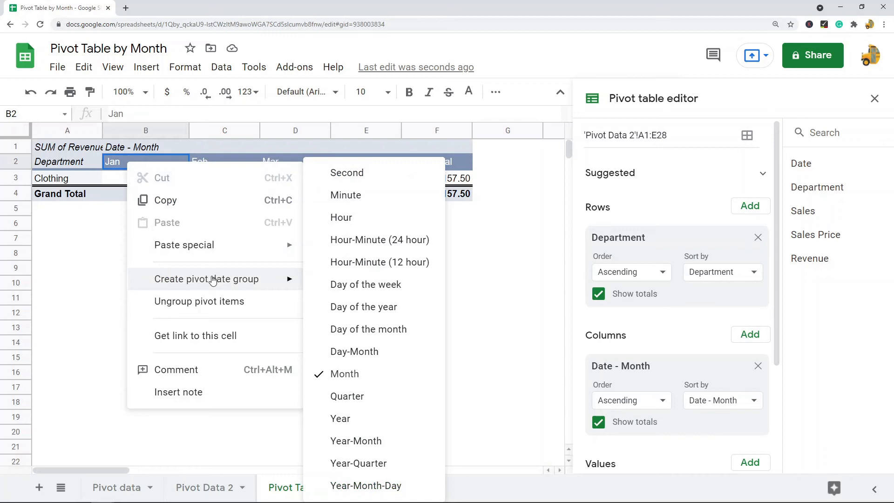